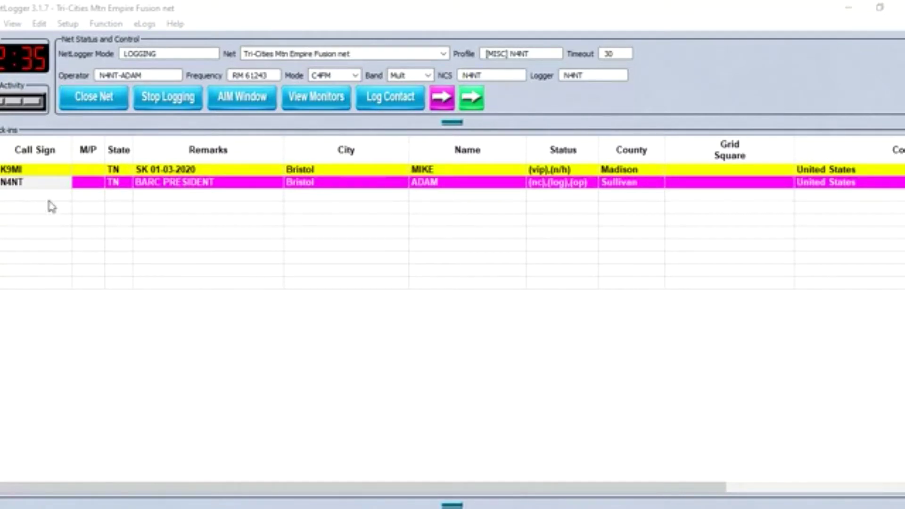
click(33, 199)
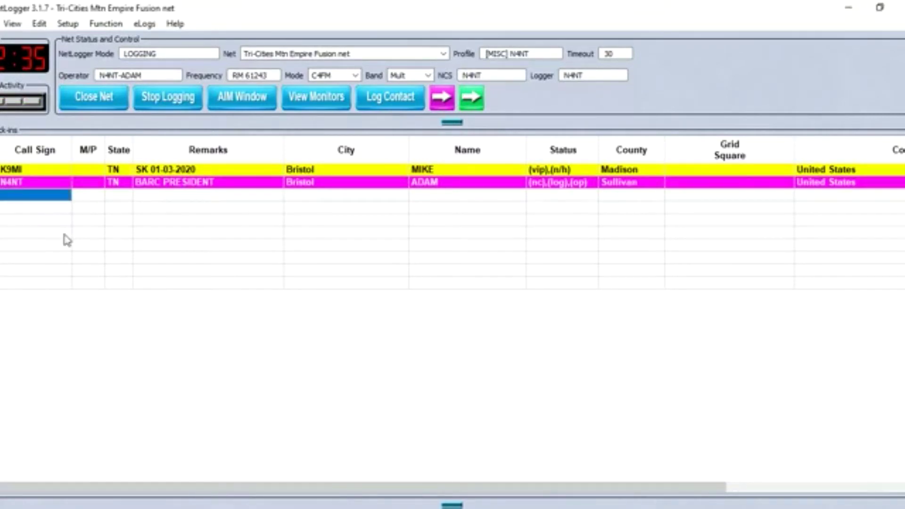
text(we4awj)
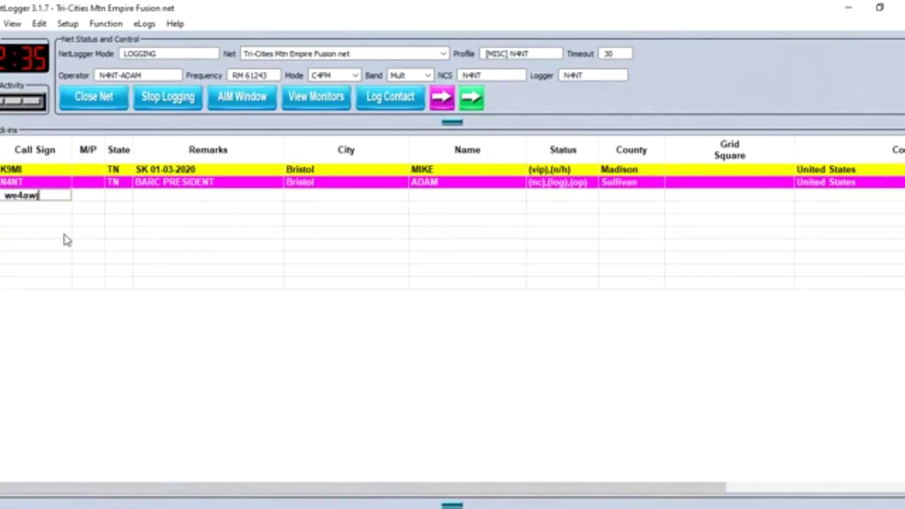
key(Return)
click(35, 208)
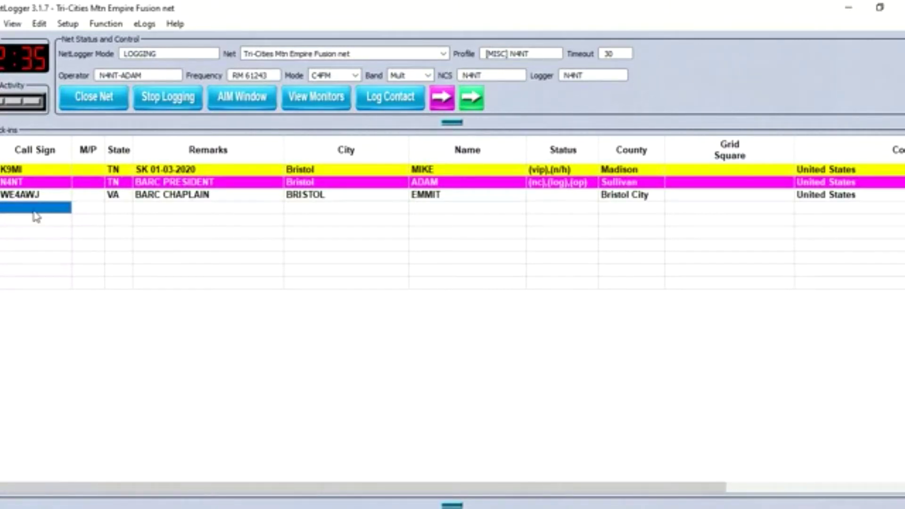
text(ab8rl)
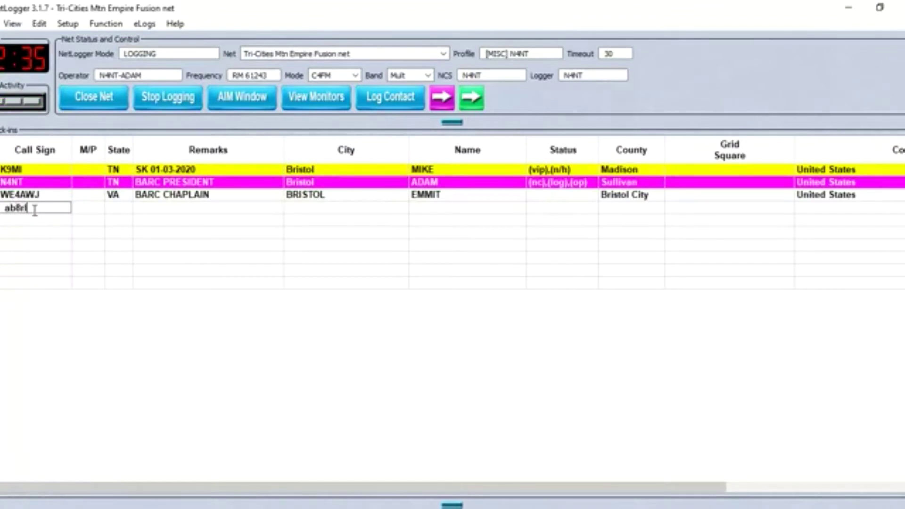
key(Return)
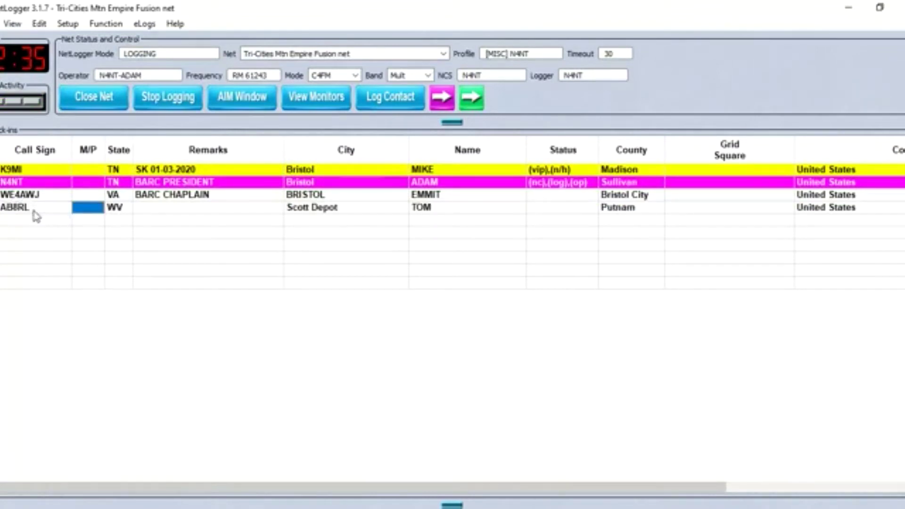
Add check-ins for stations KD4WMX and K1KC in the next two empty rows
click(38, 222)
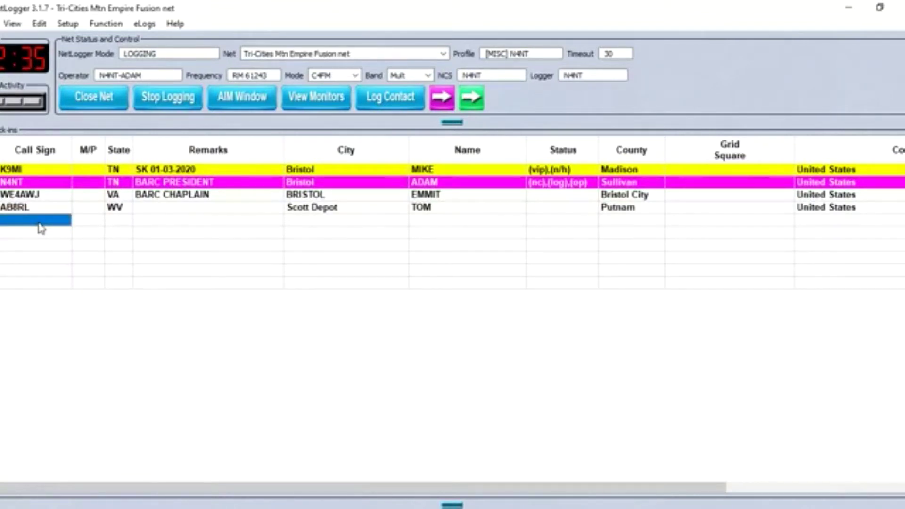
text(k)
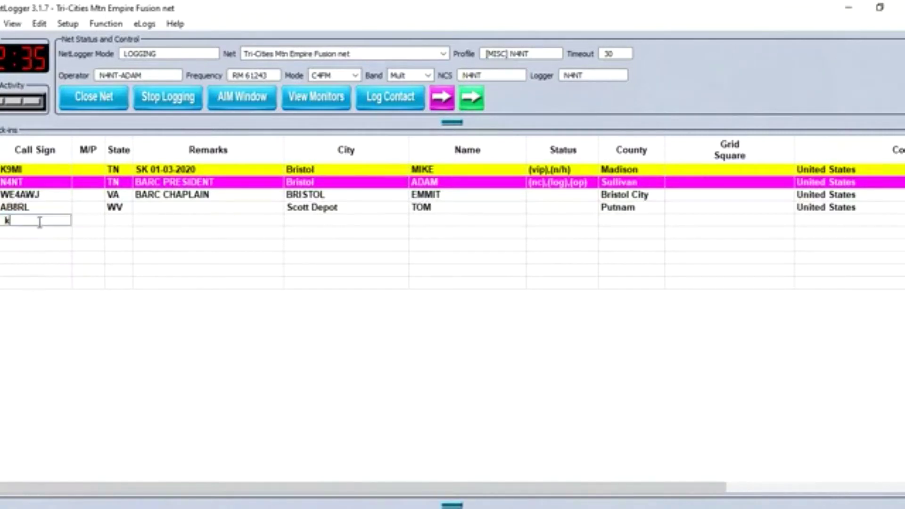
text(d4wmo)
key(Return)
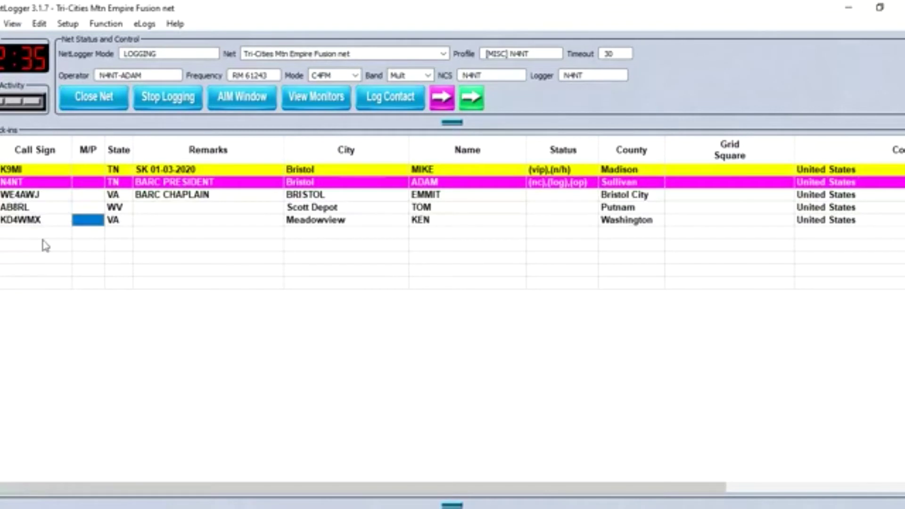
click(44, 234)
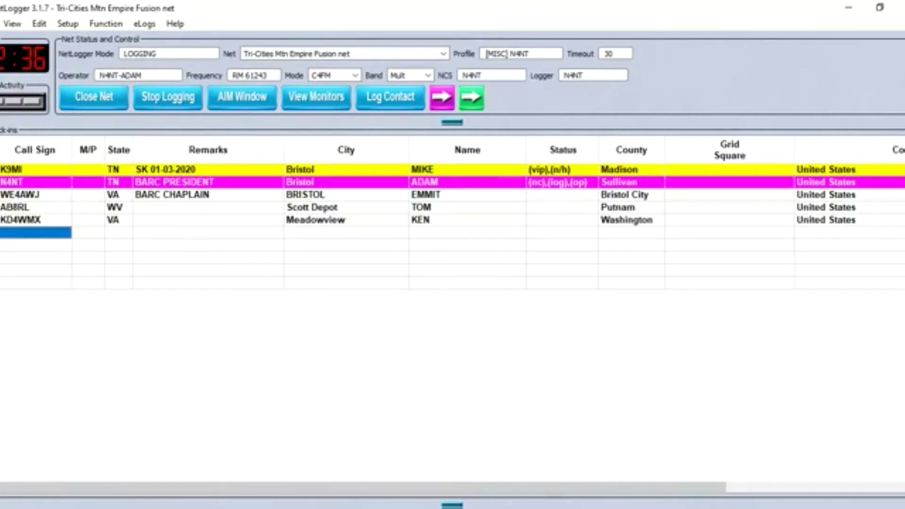
text(k1kc)
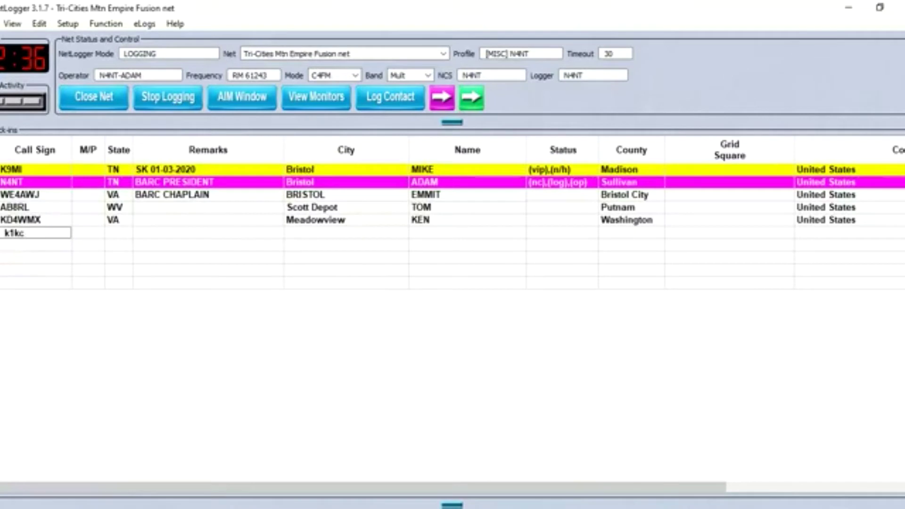
key(Return)
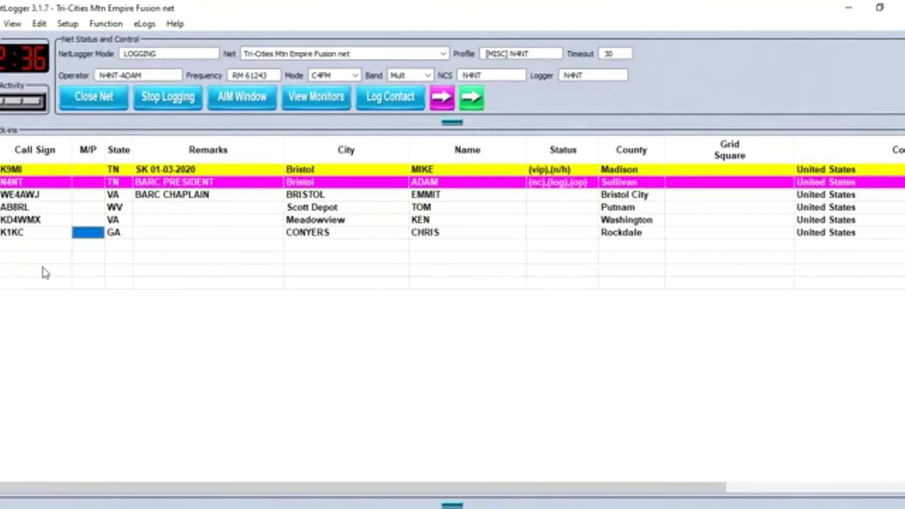
Enter call signs W8RT and KD4CCO as the next two check-ins below K1KC
click(39, 250)
text(W8RT)
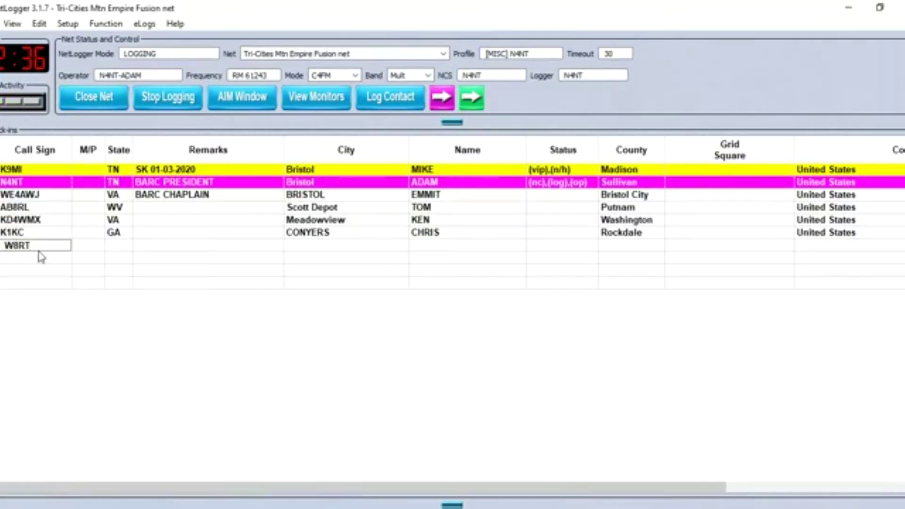
key(Return)
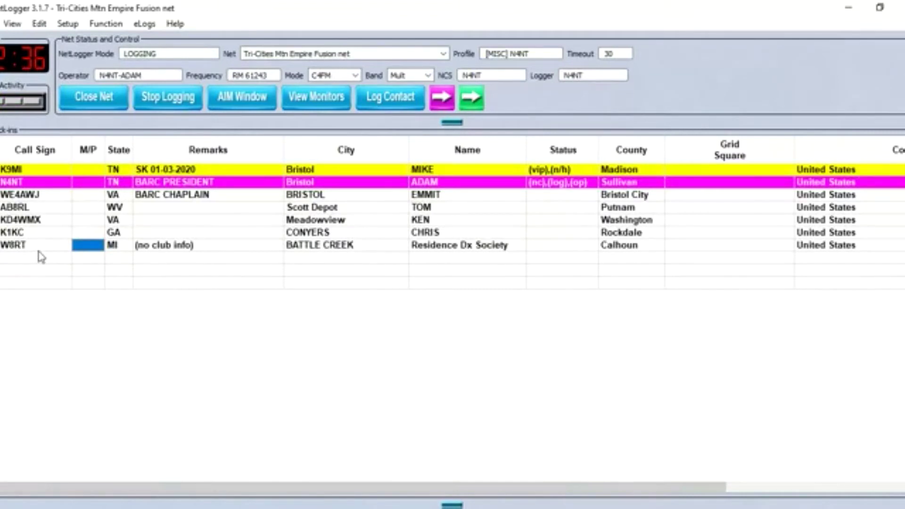
click(39, 260)
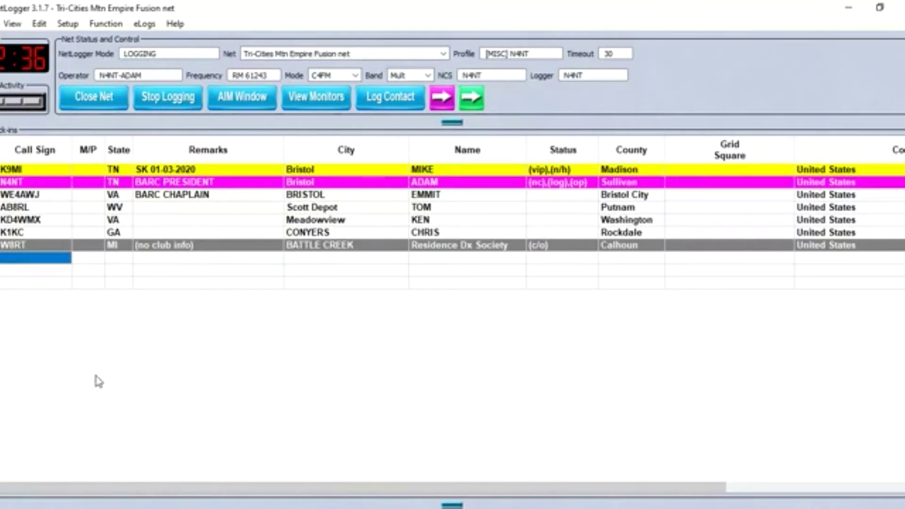
text(KD4)
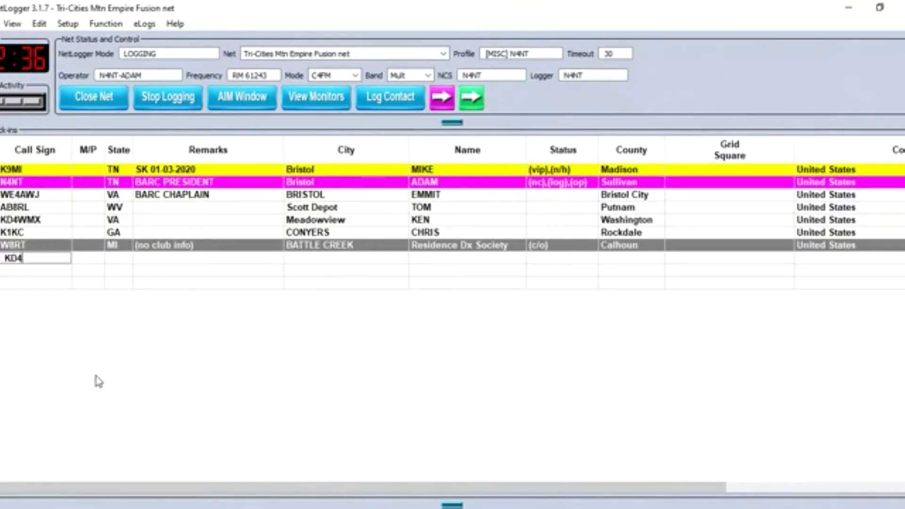
text(CCO)
key(Return)
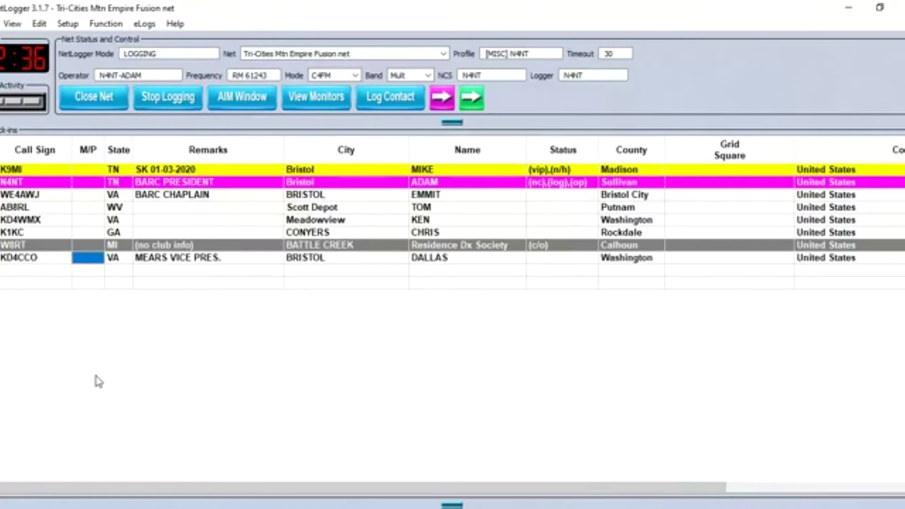
Correct the call sign of the W8RT check-in to WW8RT
click(38, 272)
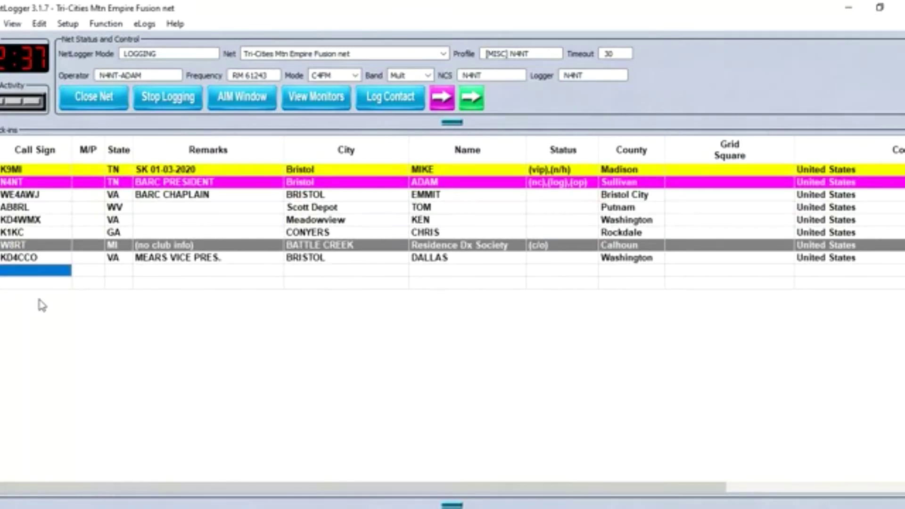
double_click(17, 246)
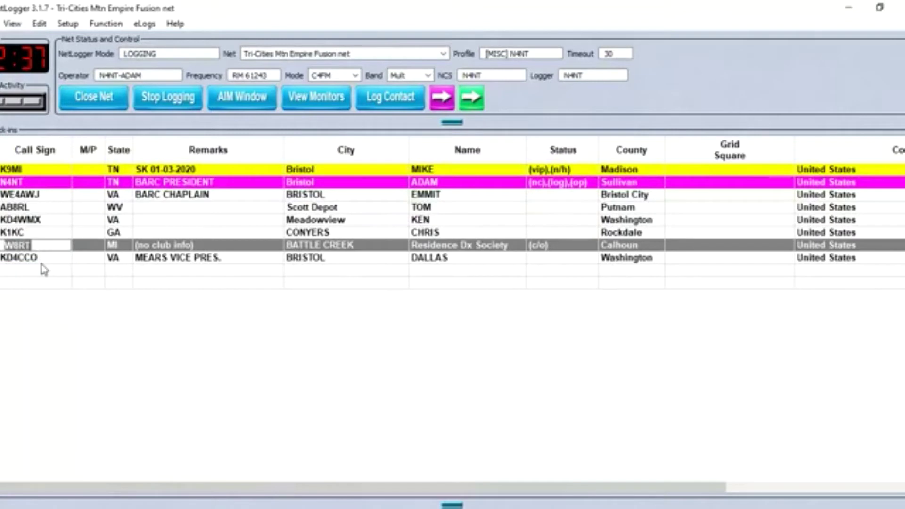
text(WW8)
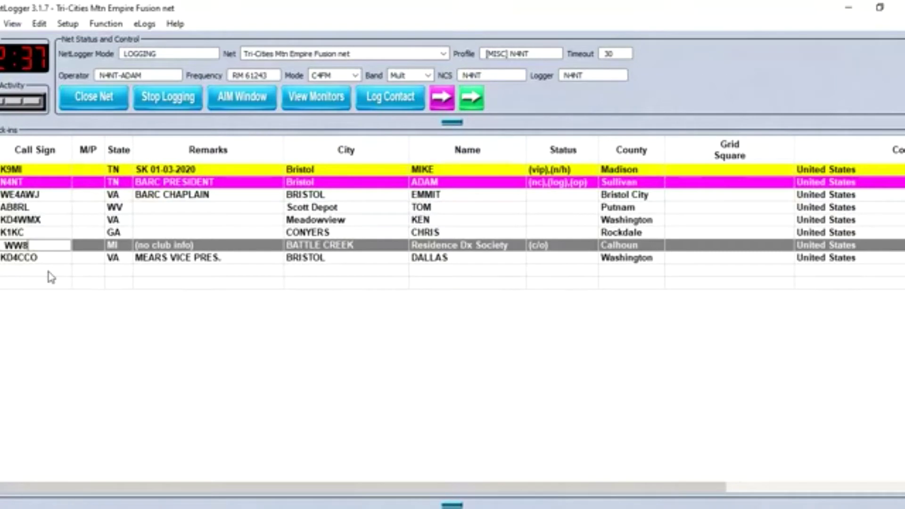
text(RT)
key(Return)
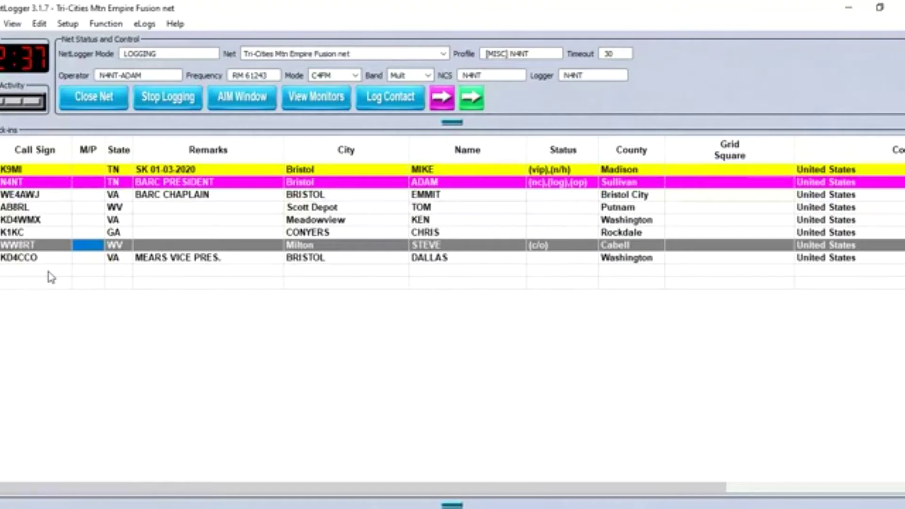
click(29, 270)
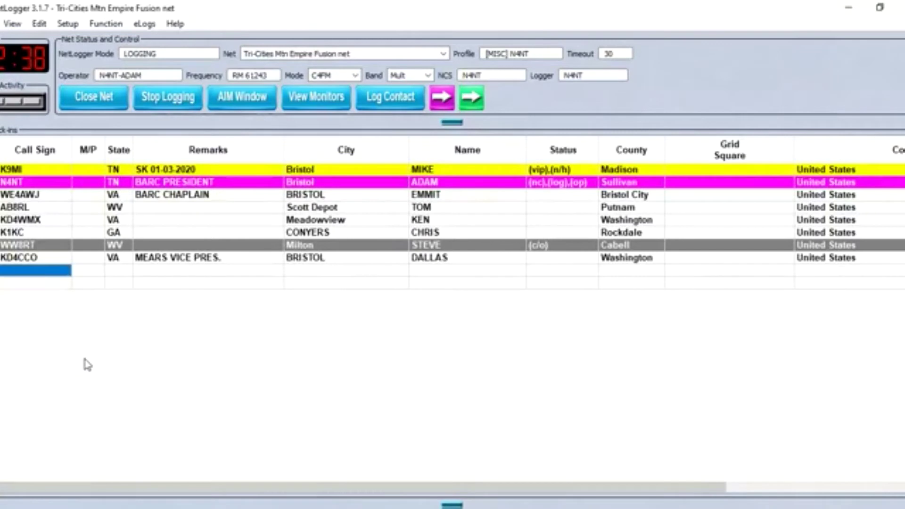
text(N4XRD)
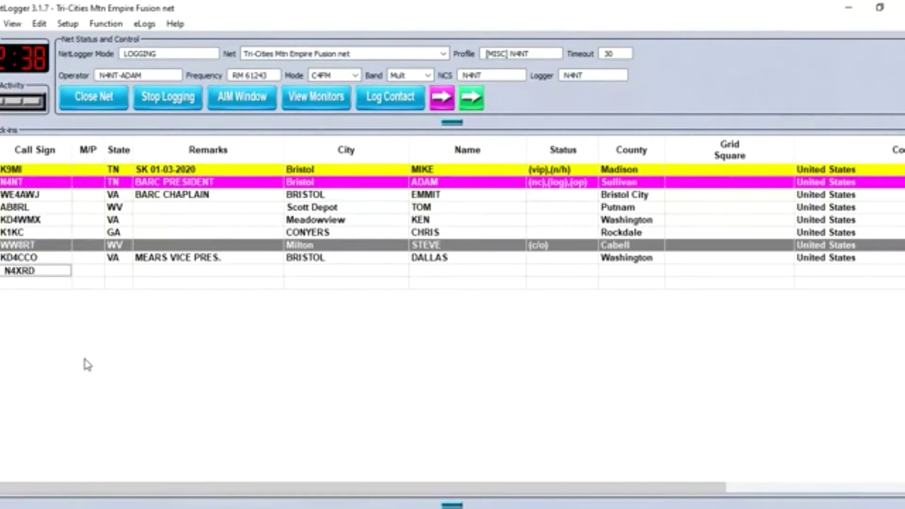
key(Return)
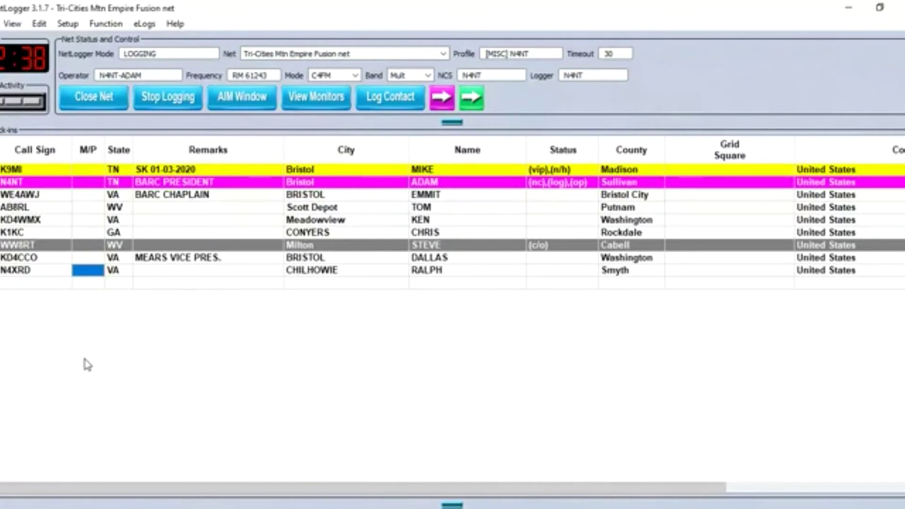
key(F2)
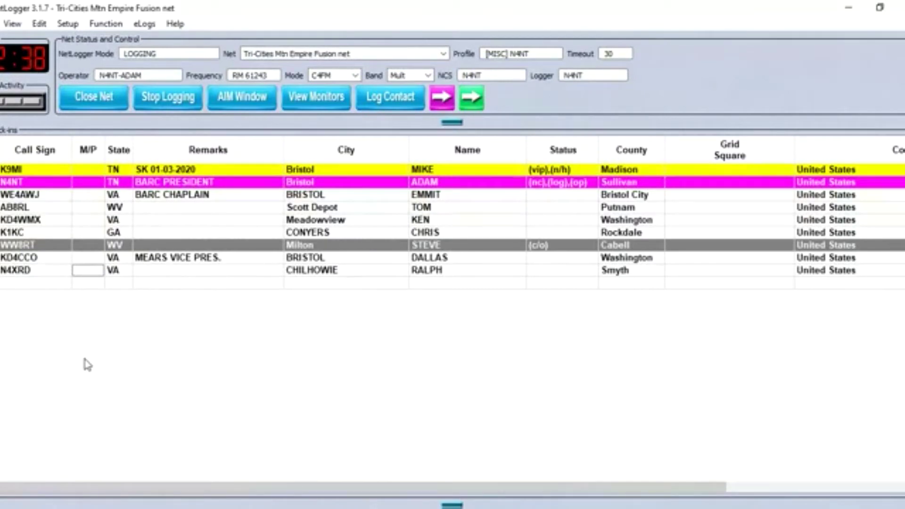
Add check-ins for stations KB8ZIO and W1RTR below N4XRD
click(16, 283)
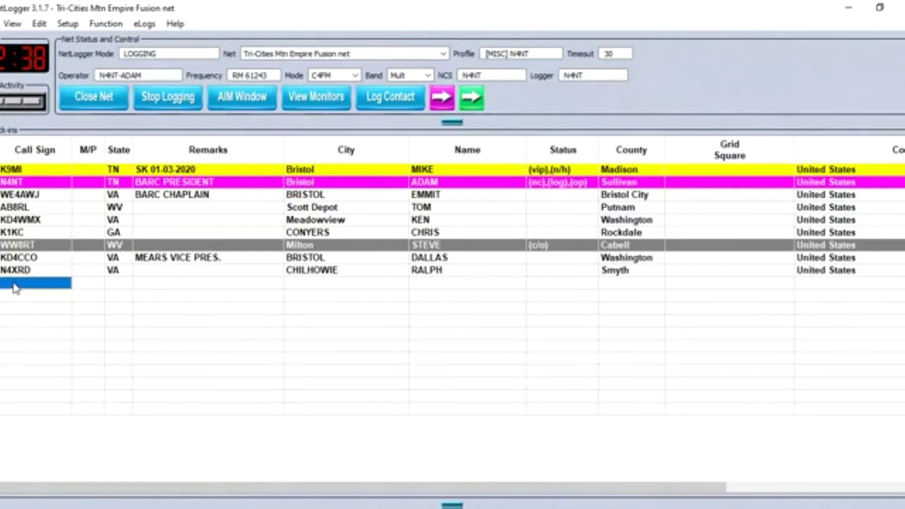
text(KI8Z)
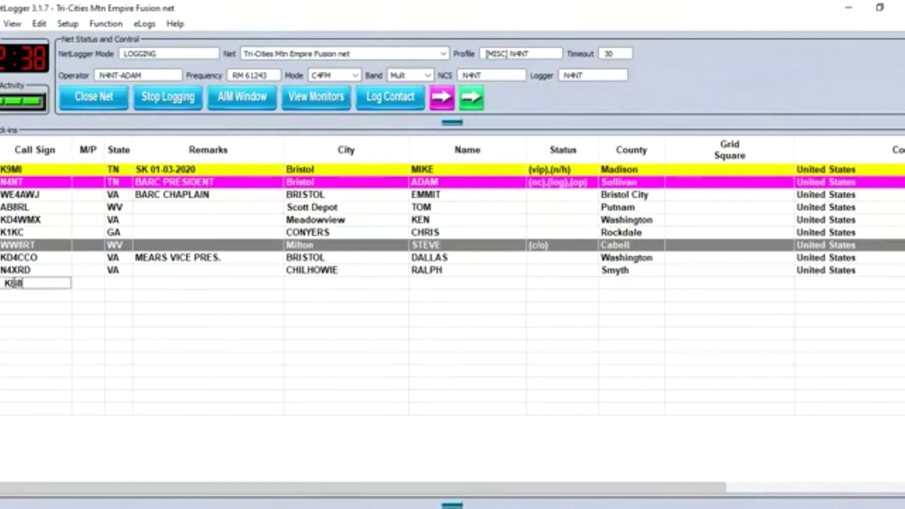
text(IO)
key(Return)
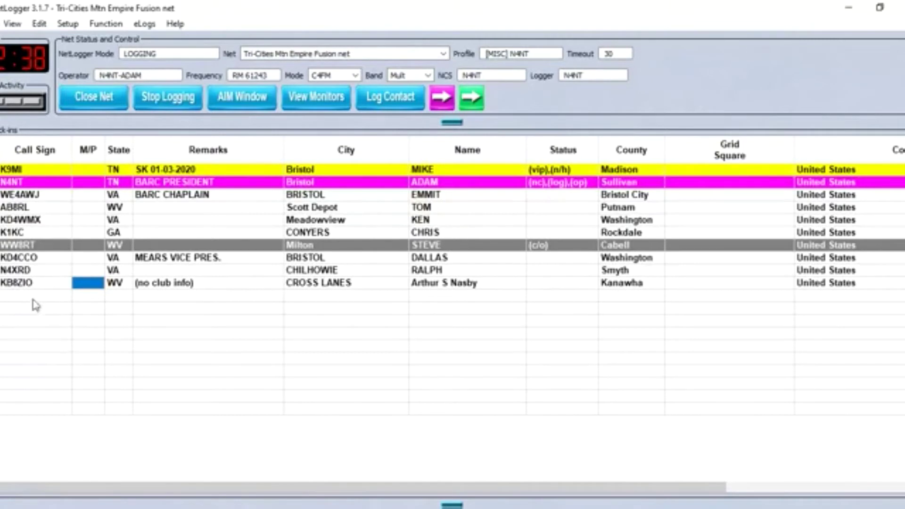
click(24, 296)
text(W1HTR)
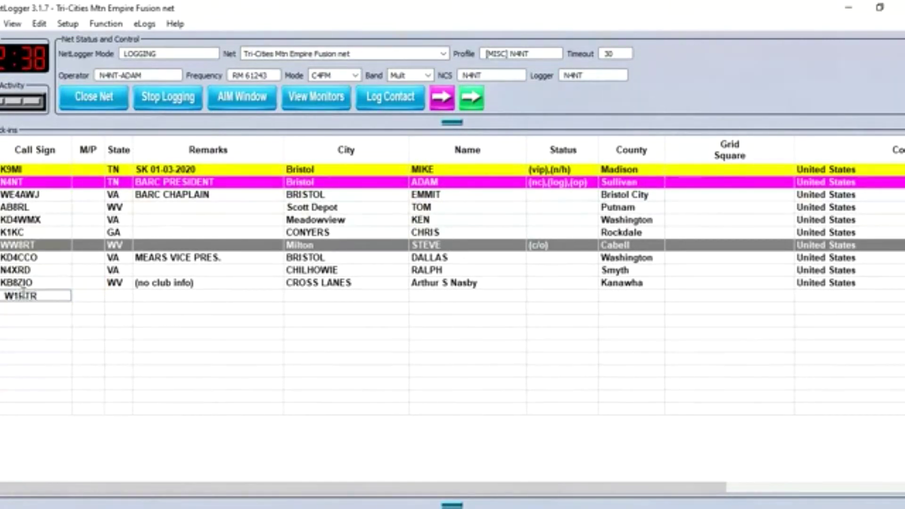
key(Return)
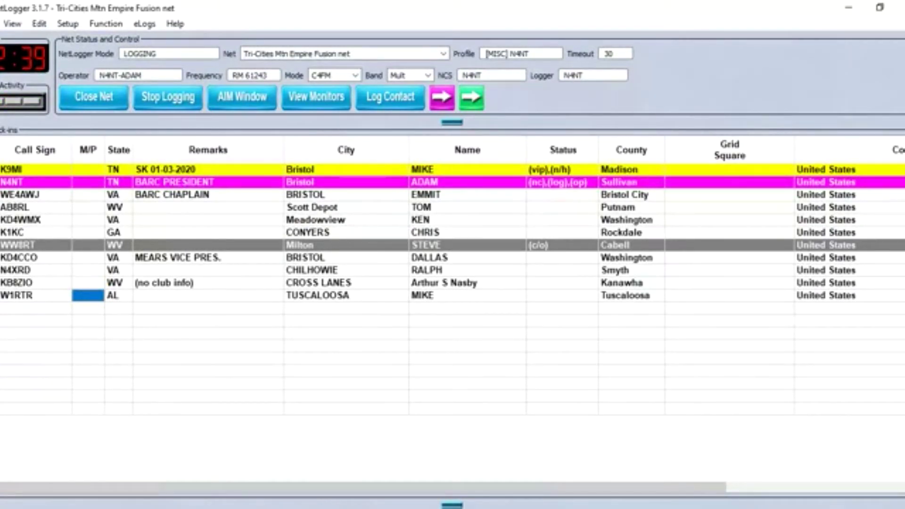
key(Down)
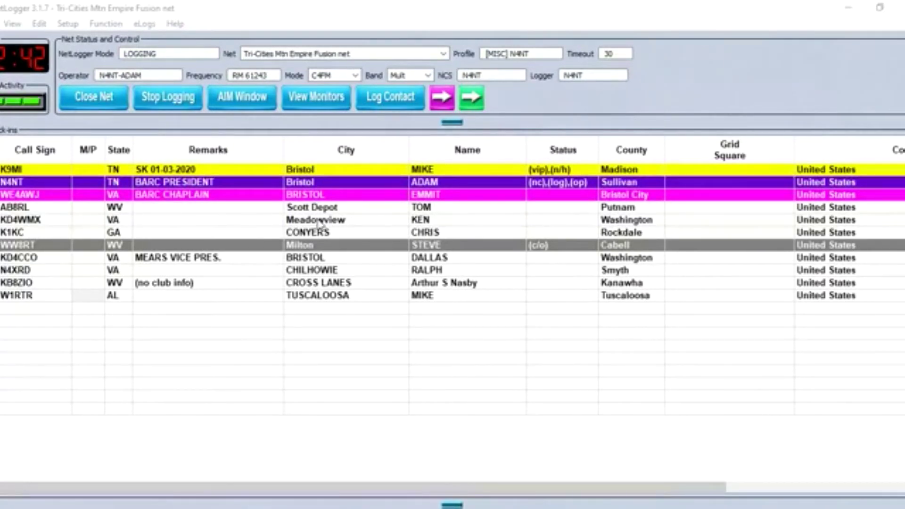
click(6, 210)
double_click(5, 210)
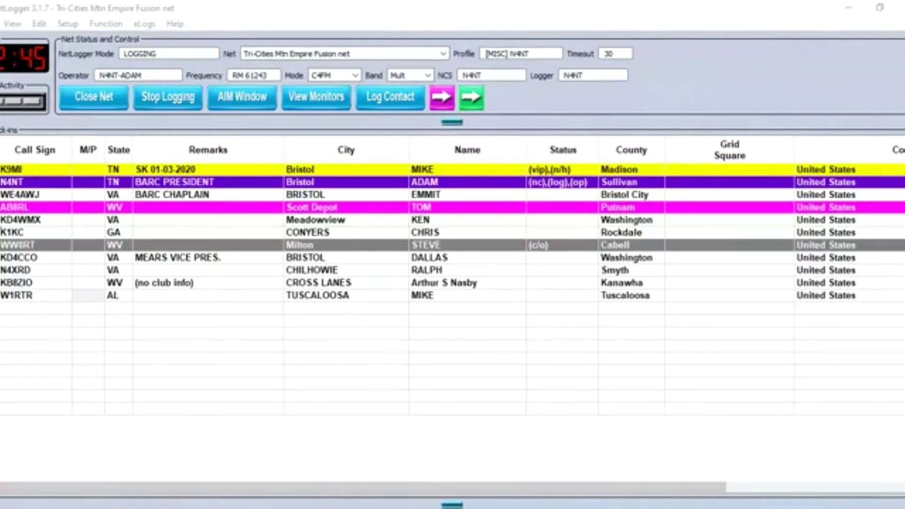
click(88, 295)
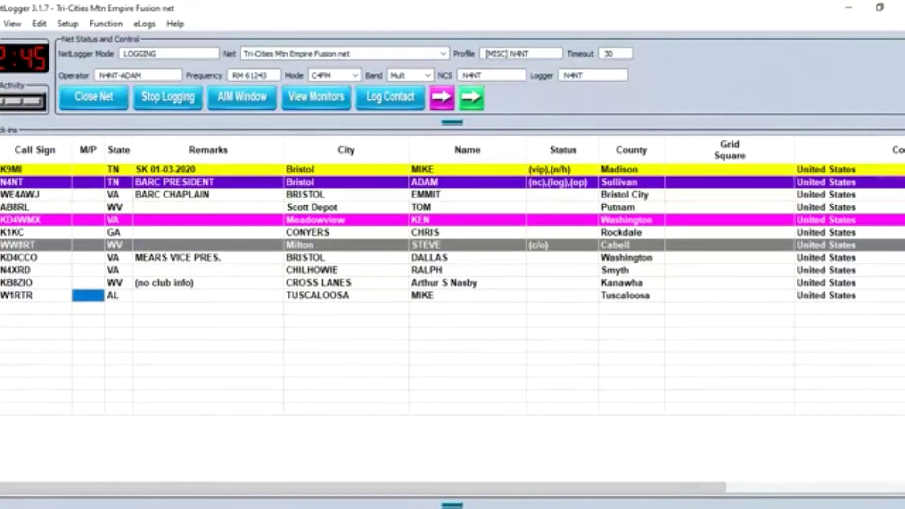
Log station W4DWN as a new check-in directly below W1RTR
click(52, 319)
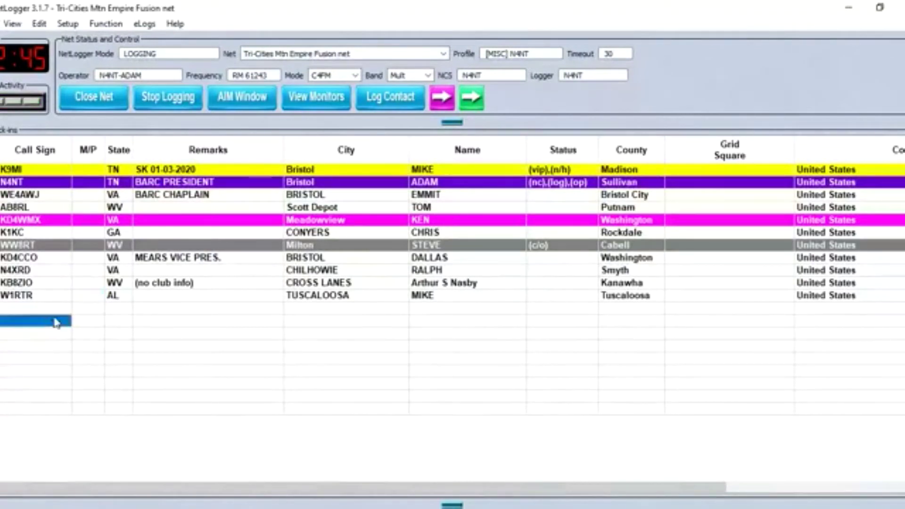
text(W)
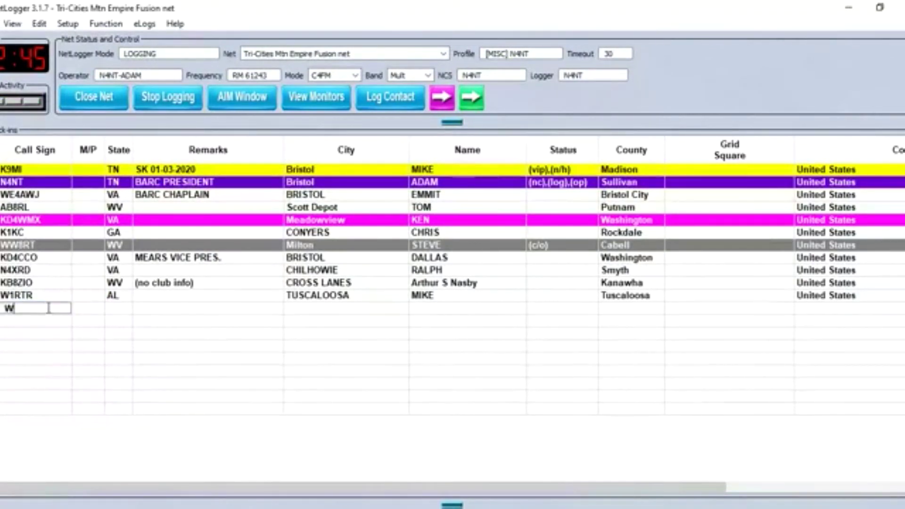
text(4DWN)
key(Return)
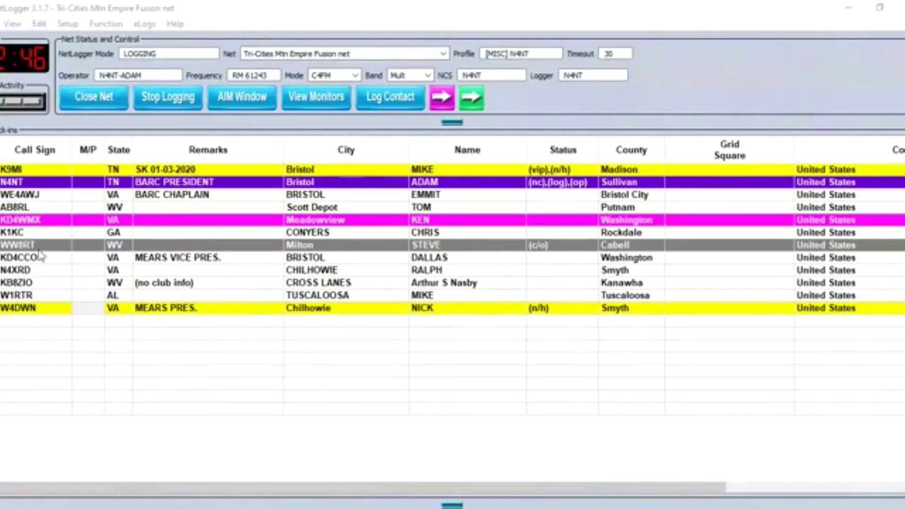
click(88, 307)
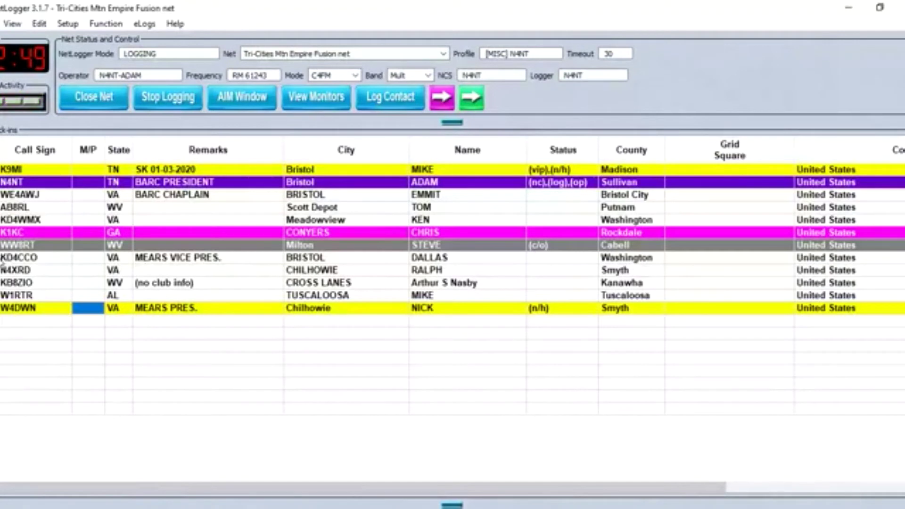
click(3, 259)
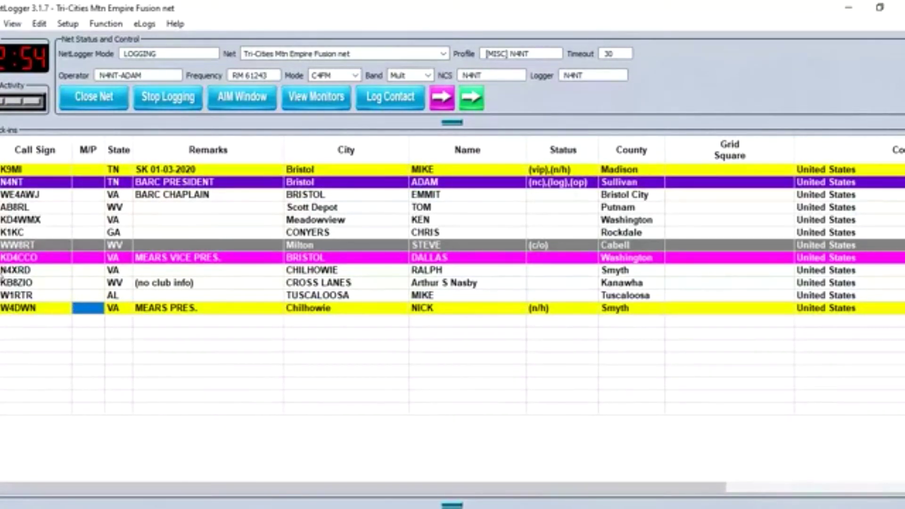
key(Down)
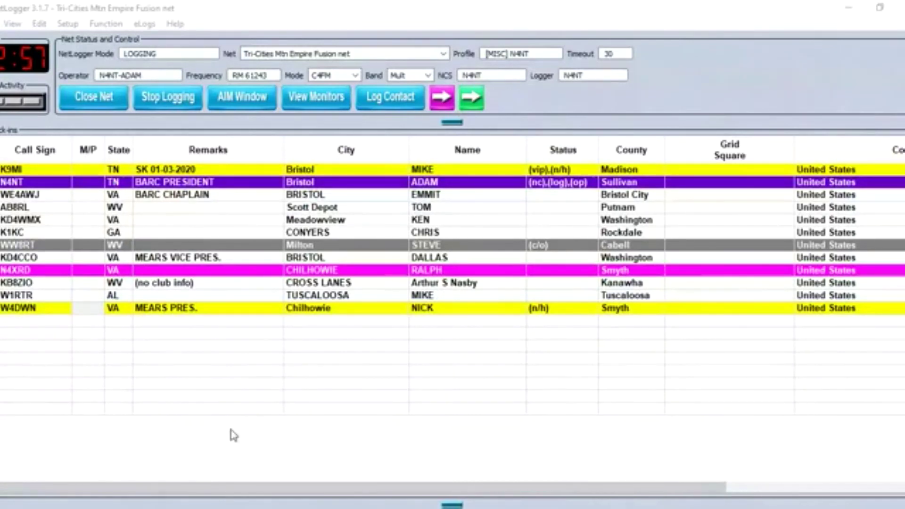
double_click(158, 283)
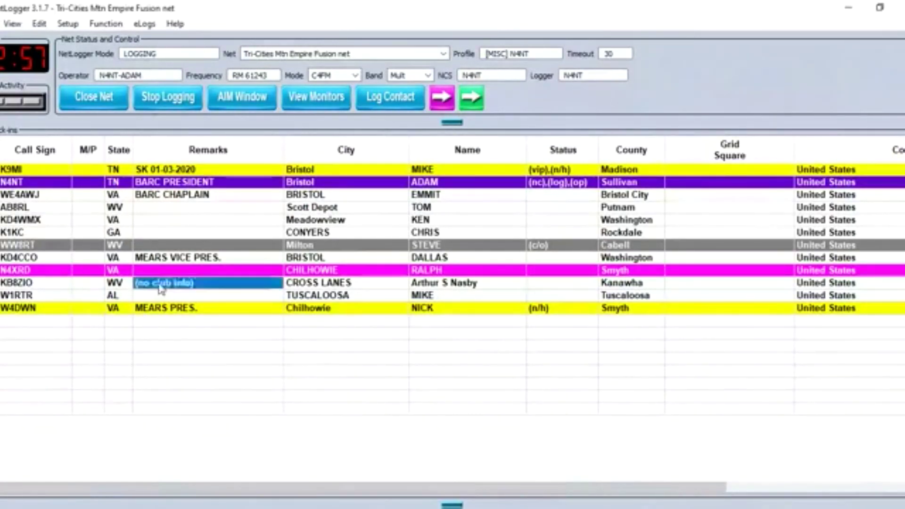
key(Delete)
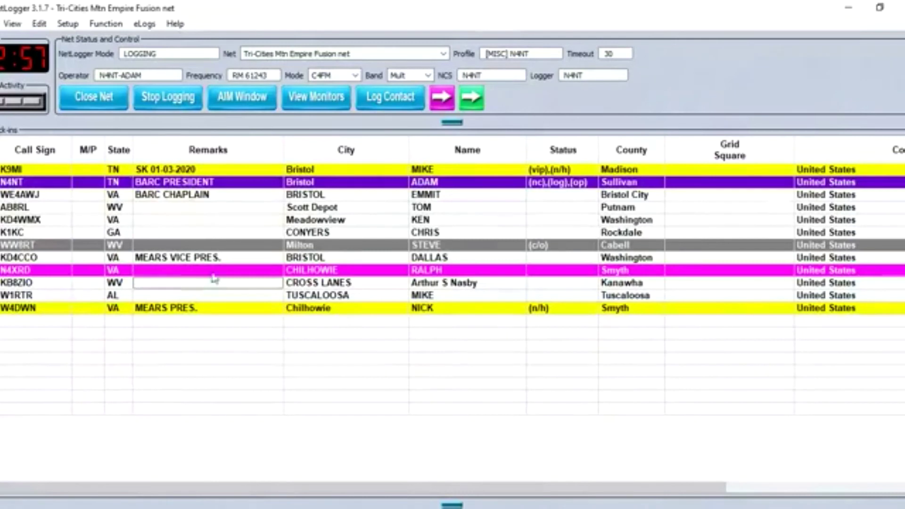
double_click(455, 283)
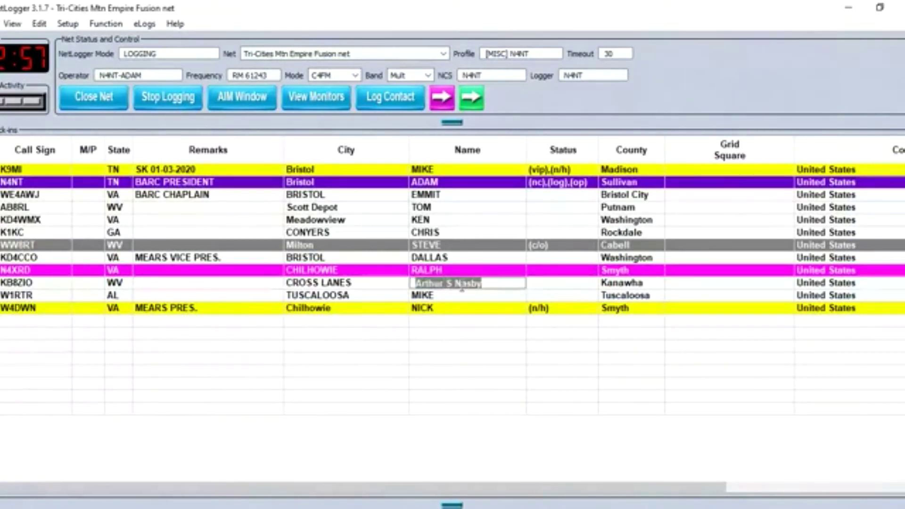
text(ARTHUR)
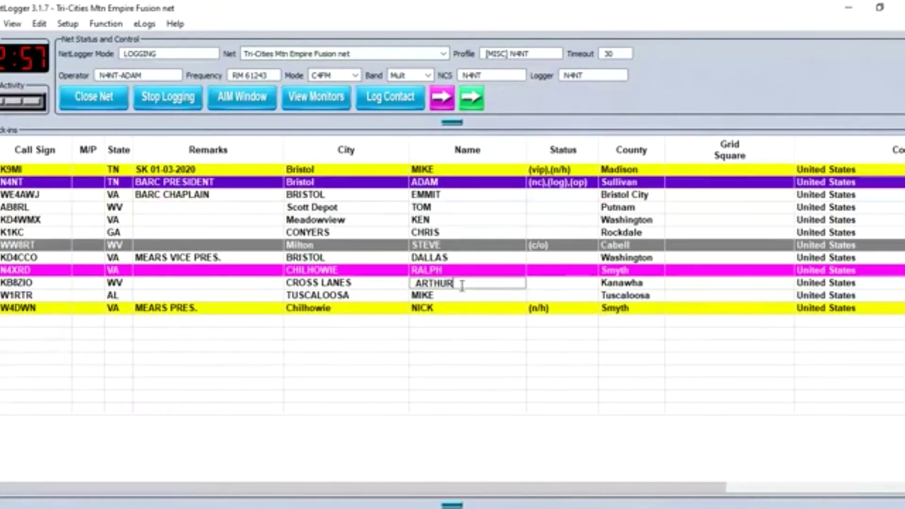
key(Tab)
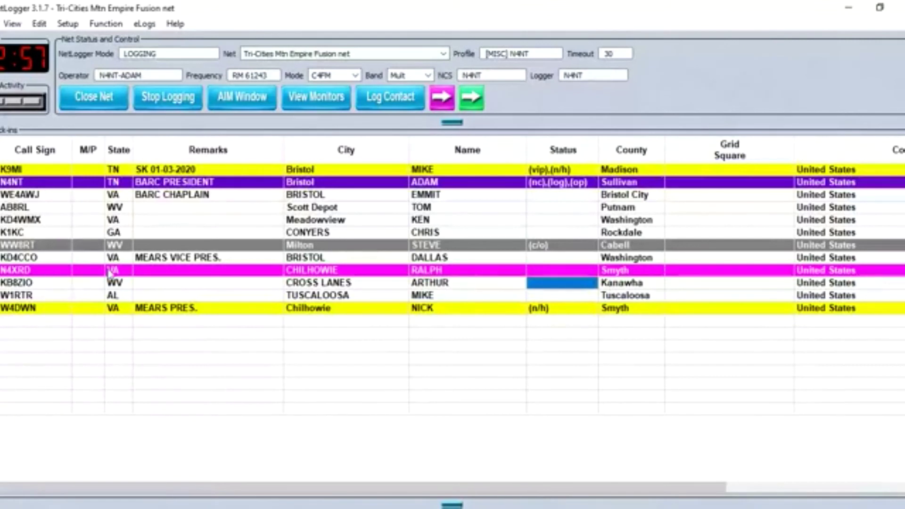
click(23, 284)
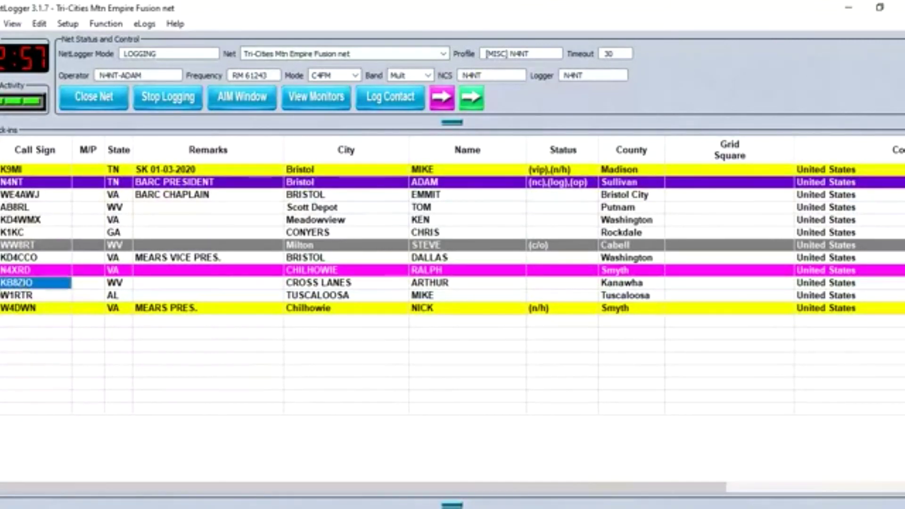
right_click(24, 283)
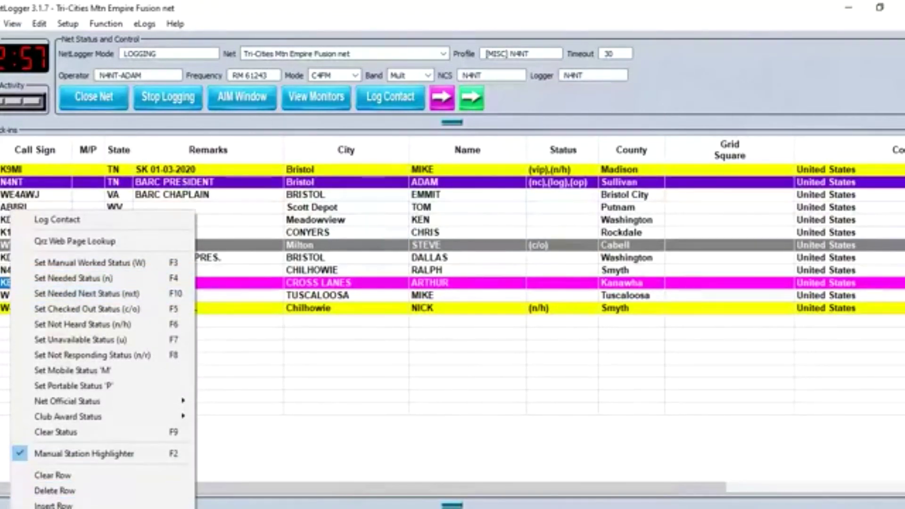
double_click(436, 283)
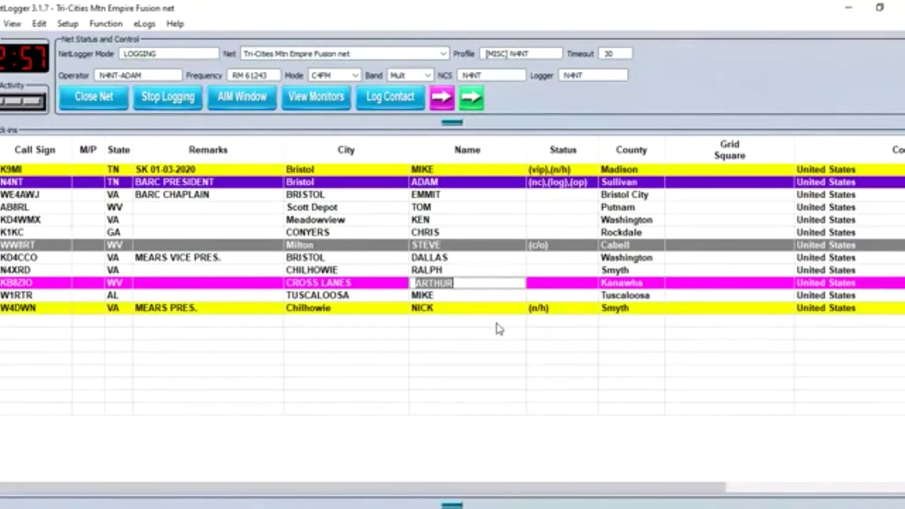
text(SCOTT)
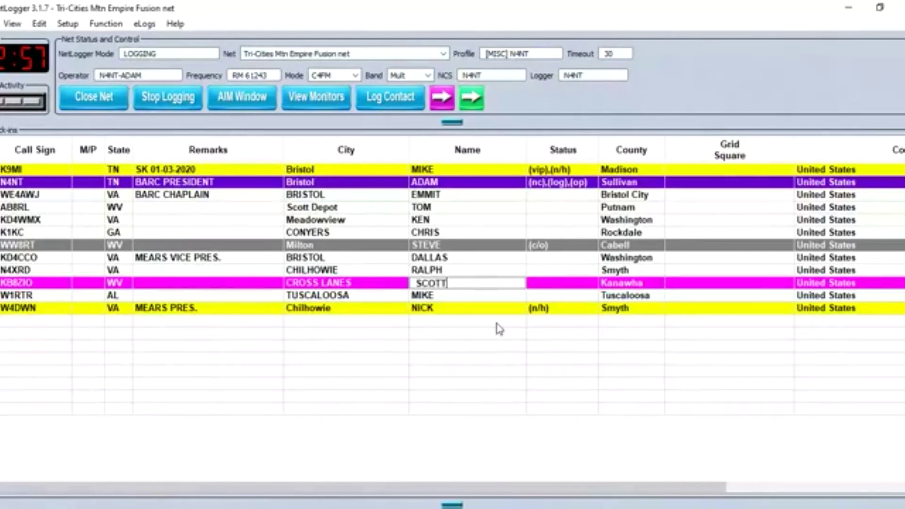
click(44, 289)
right_click(45, 288)
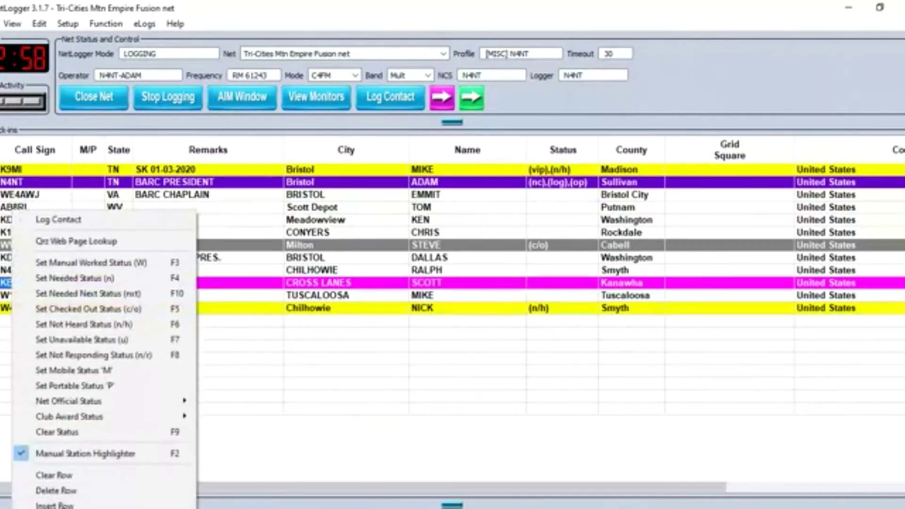
key(Escape)
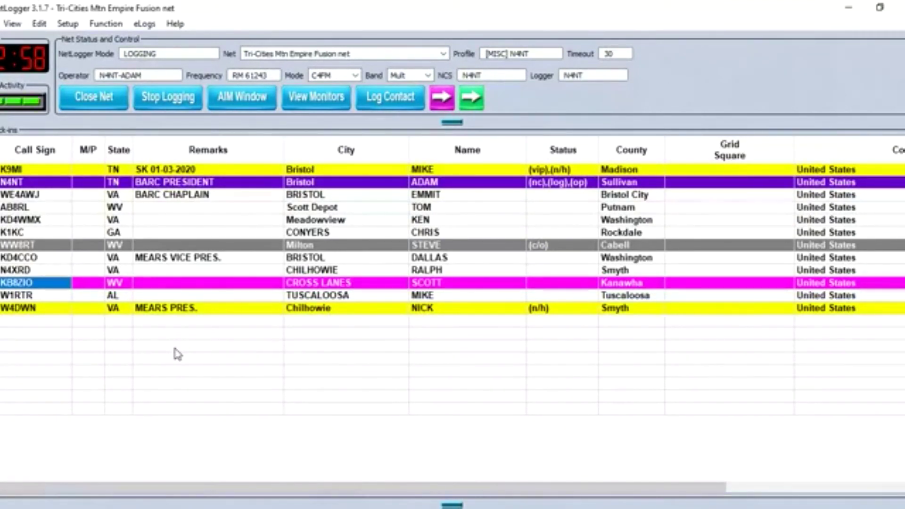
right_click(19, 283)
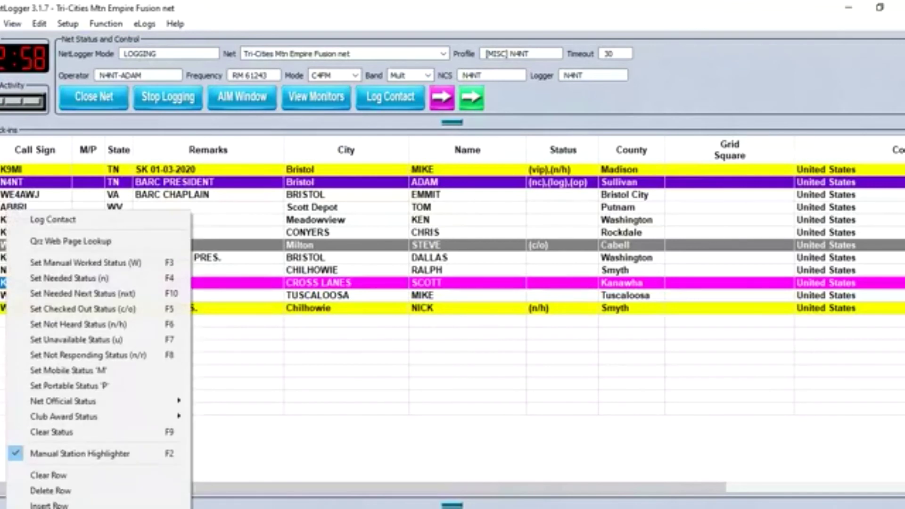
click(230, 349)
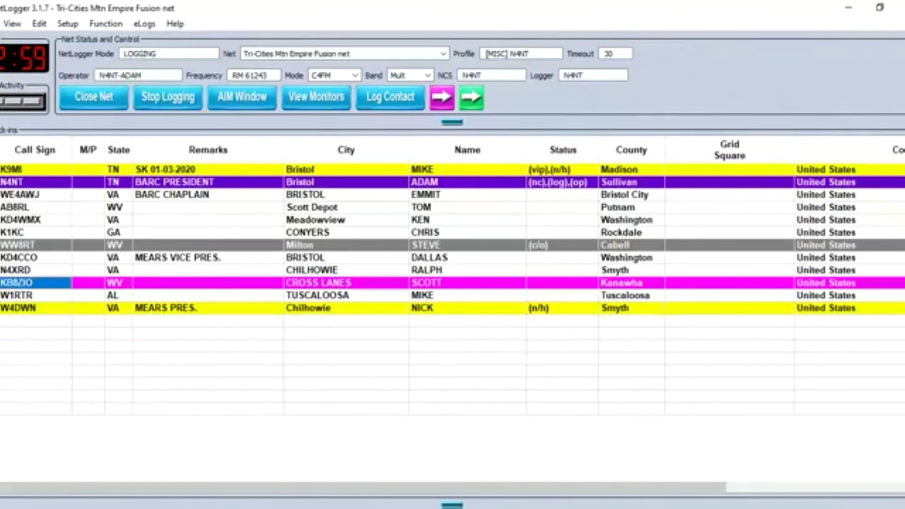
key(alt+Tab)
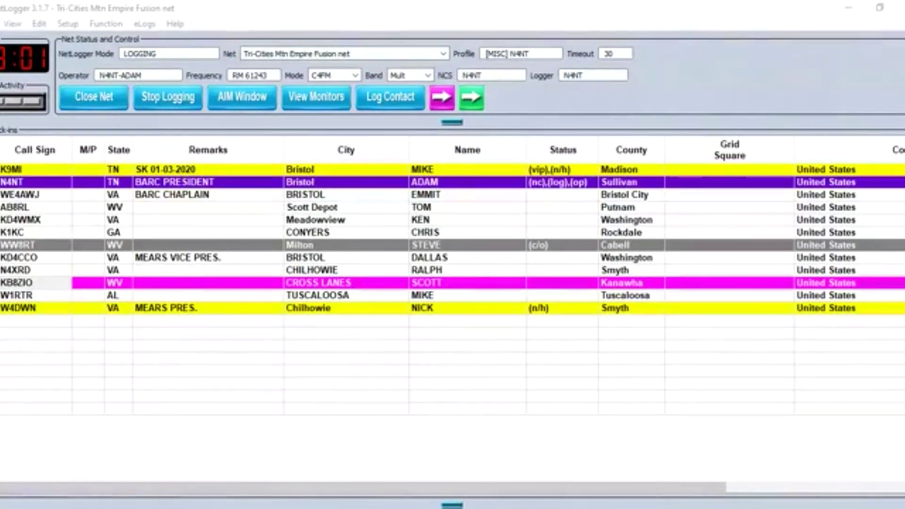
click(9, 283)
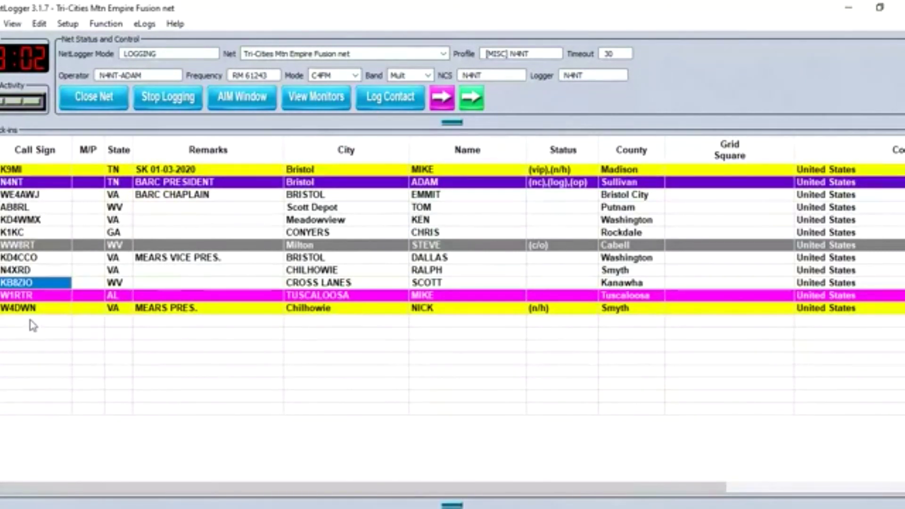
click(30, 322)
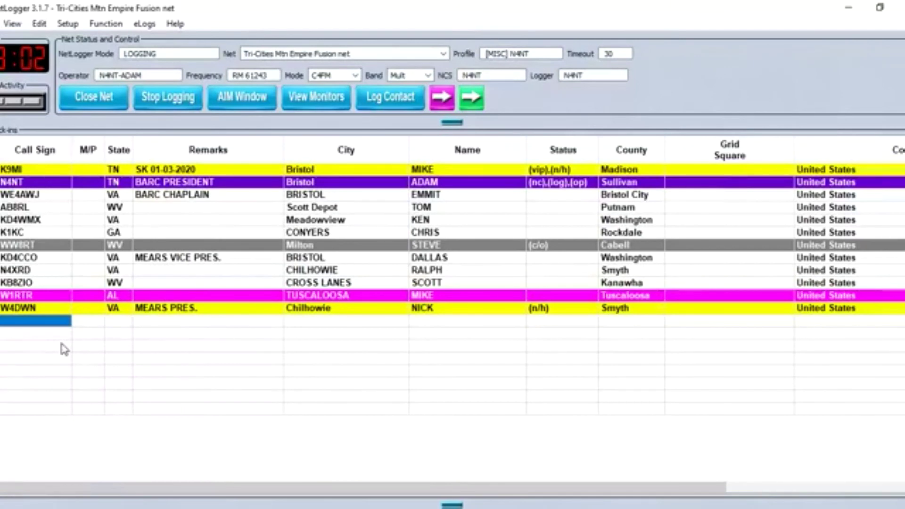
text(KM4X)
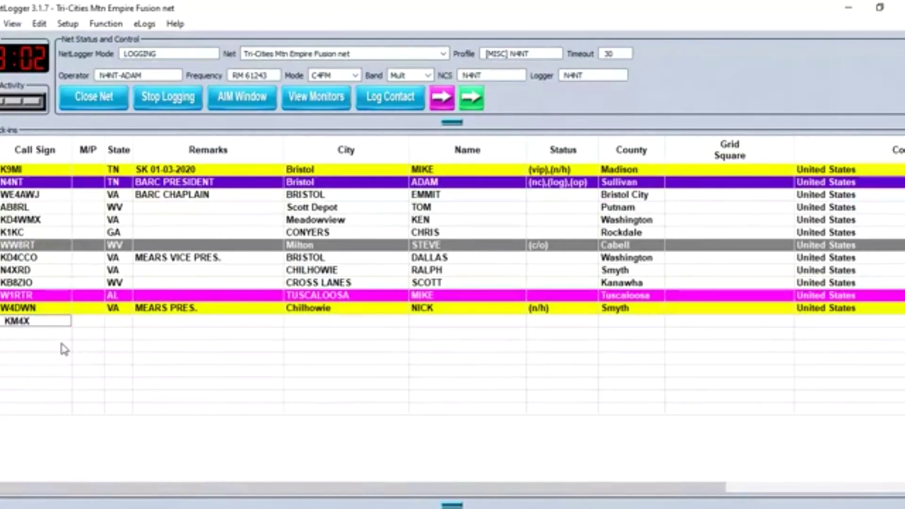
key(Tab)
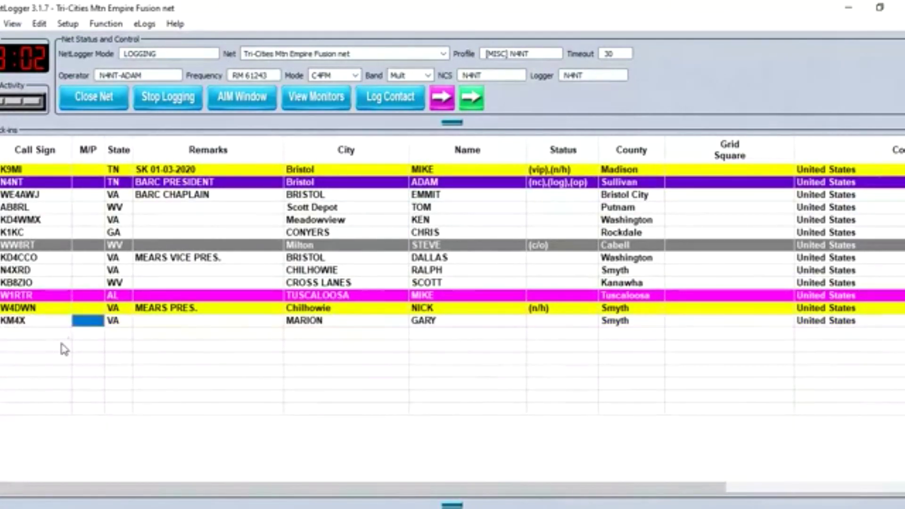
click(40, 335)
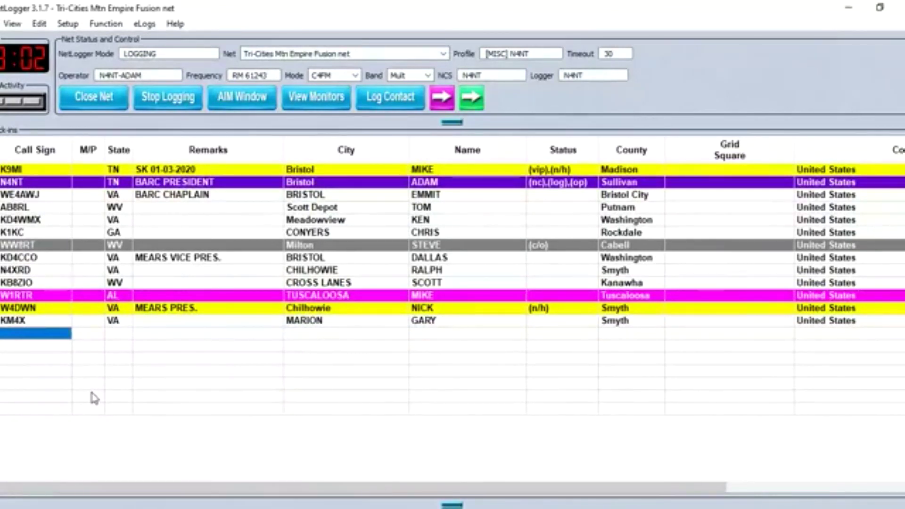
text(W8XRW)
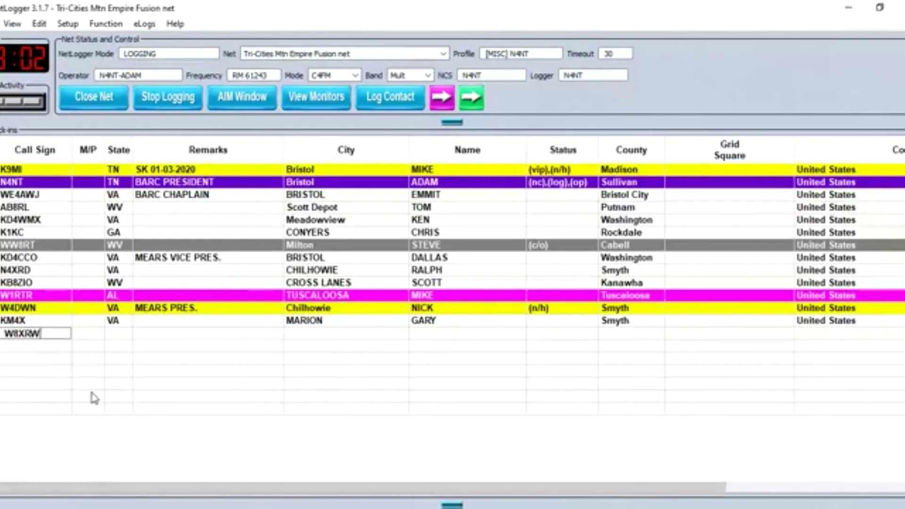
key(Return)
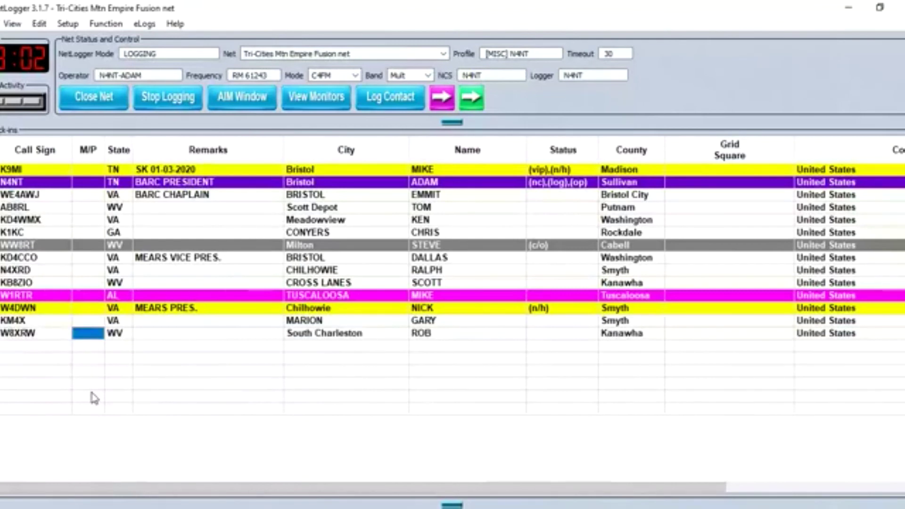
click(23, 344)
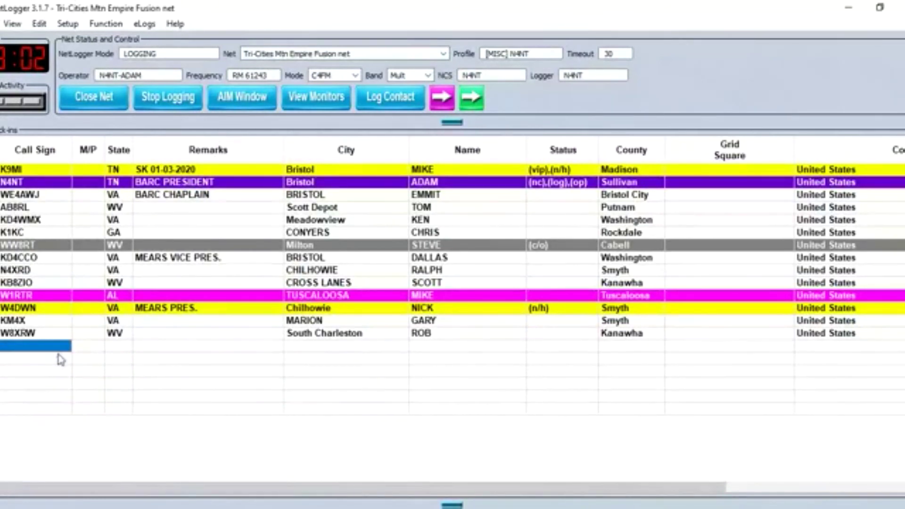
click(43, 336)
key(ctrl+h)
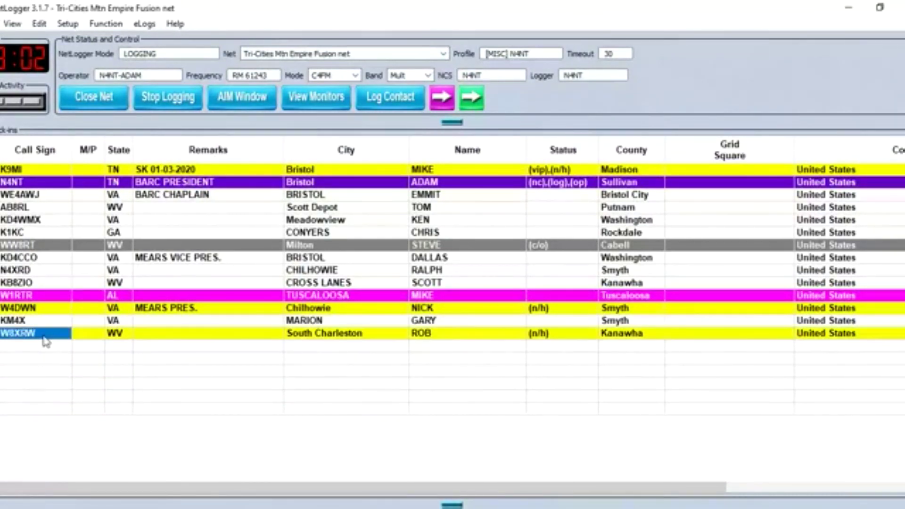
key(ctrl+o)
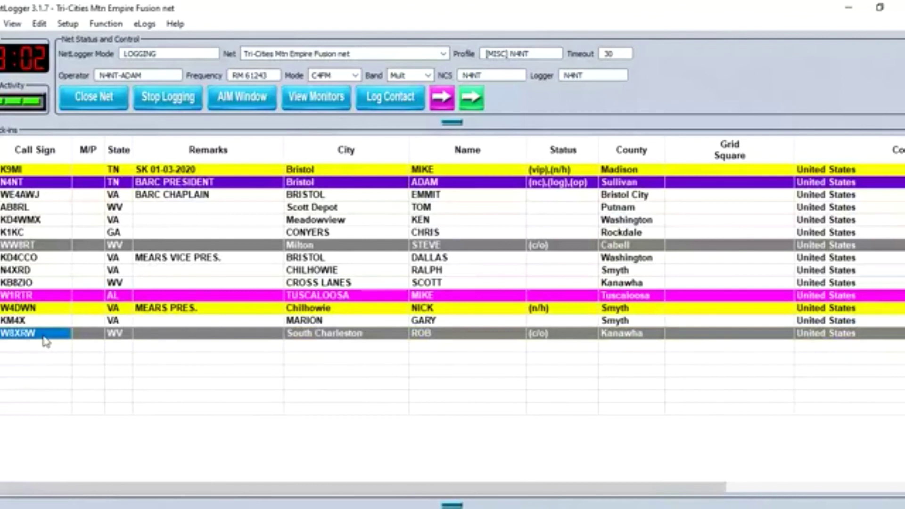
Move the current-station highlight to KM4X and select the empty call sign cell below W8XRW
click(42, 346)
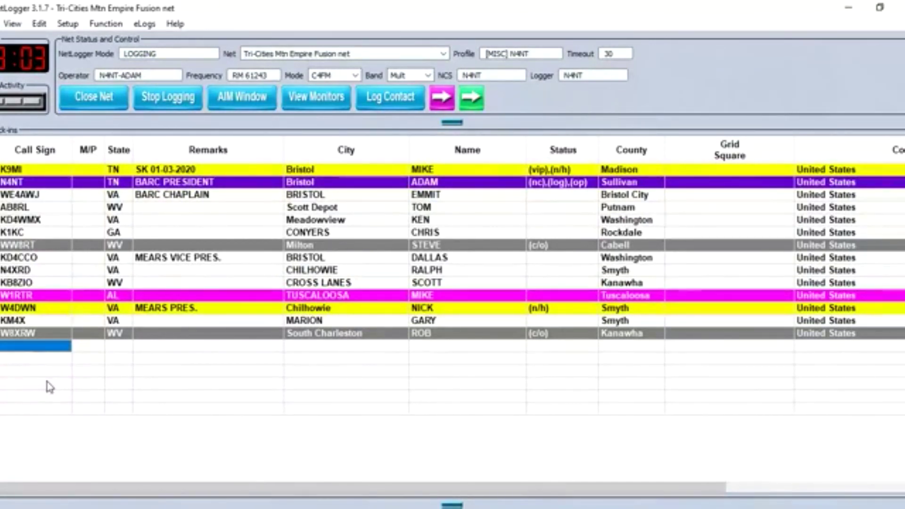
double_click(54, 327)
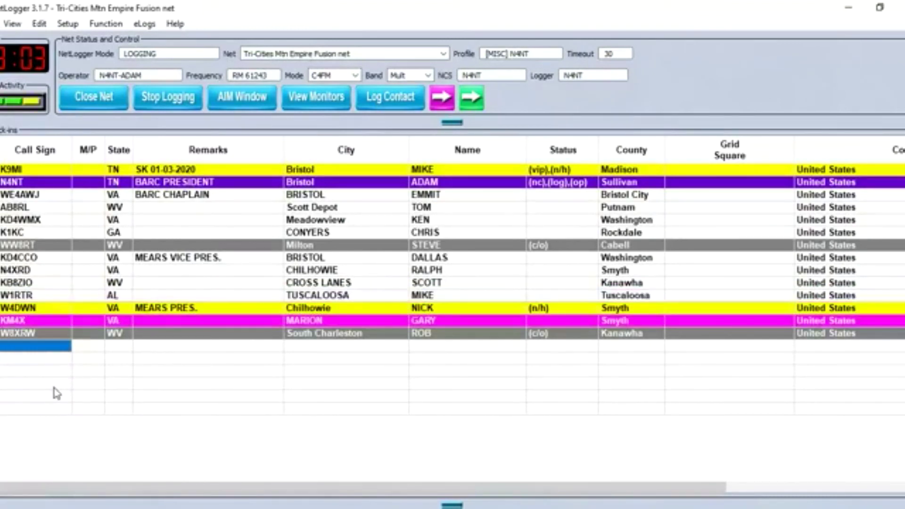
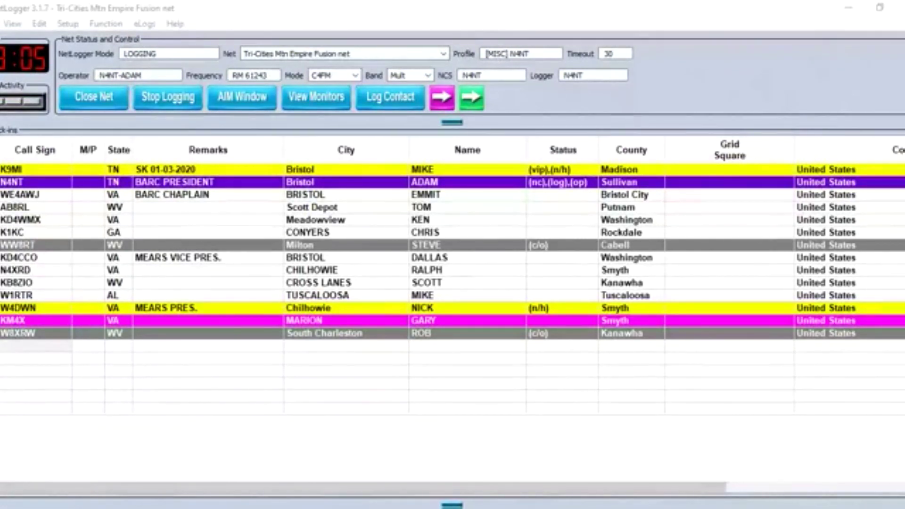
click(20, 347)
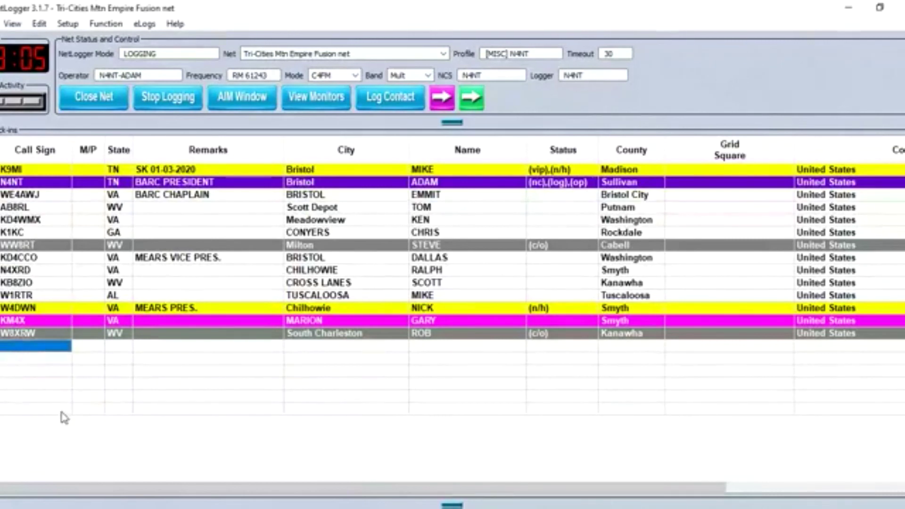